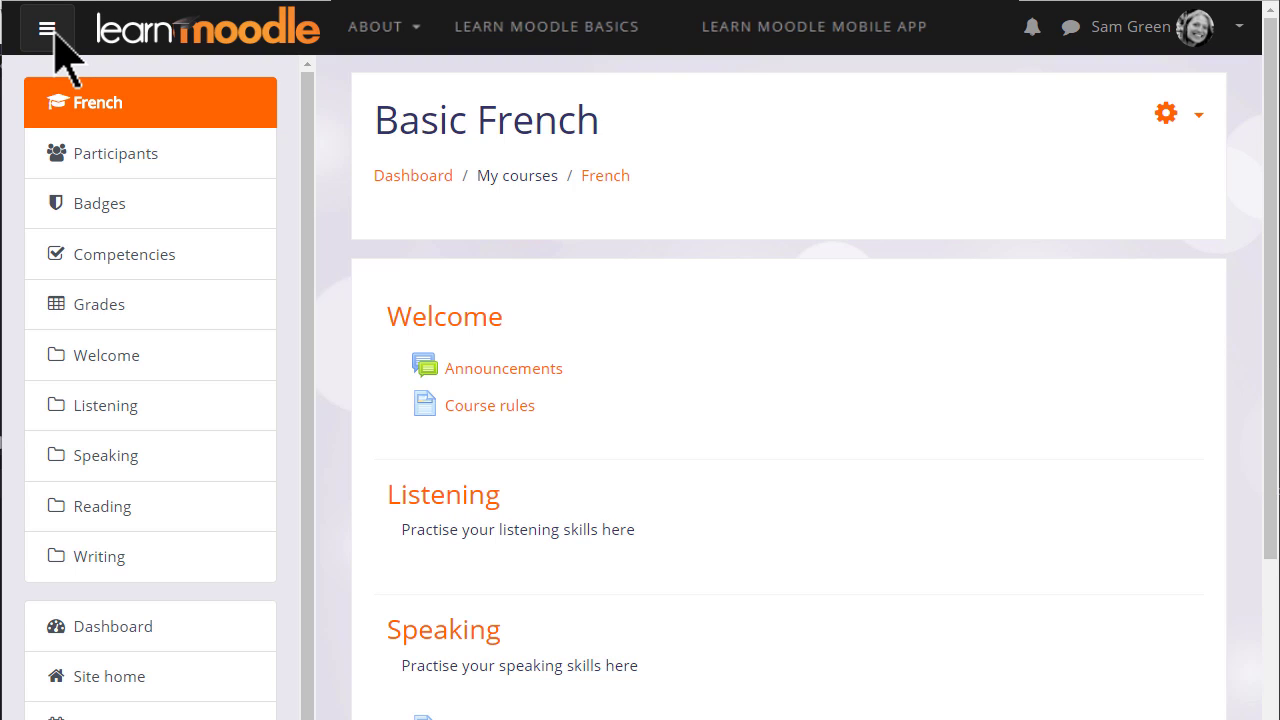
# - Collapse the course navigation drawer and turn editing on for the Basic French course
pyautogui.click(50, 30)
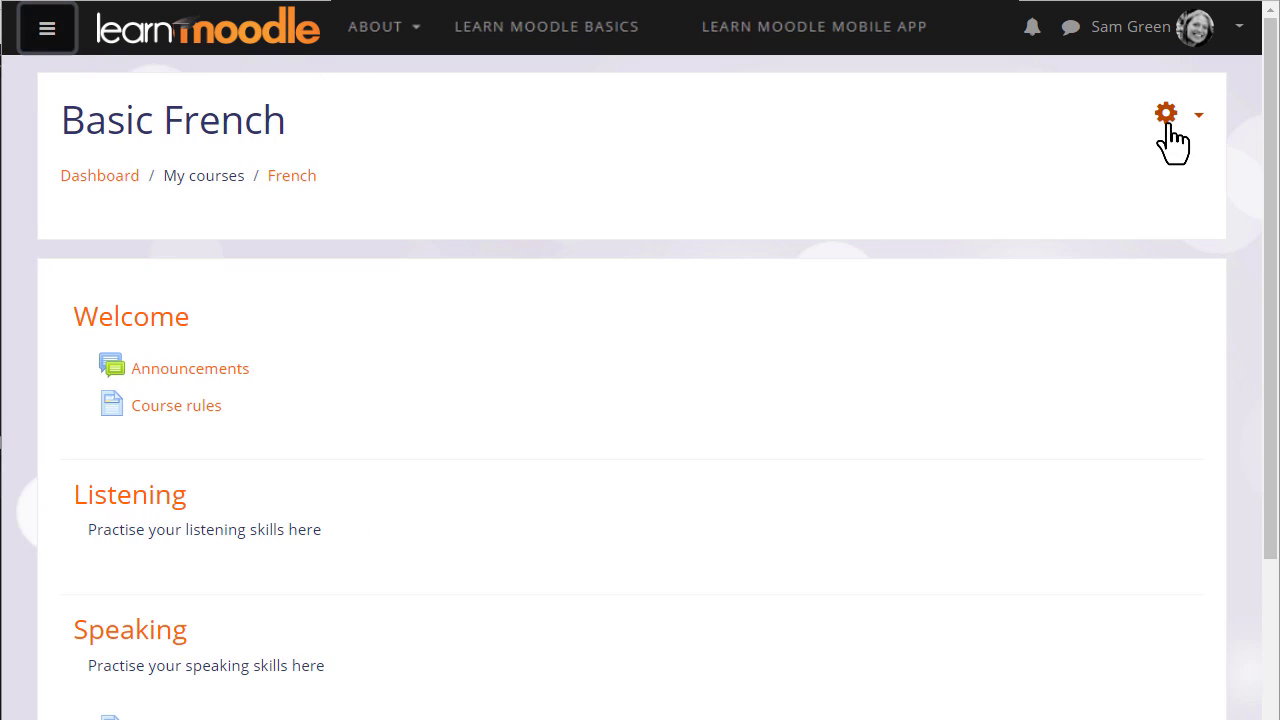
pyautogui.click(1199, 116)
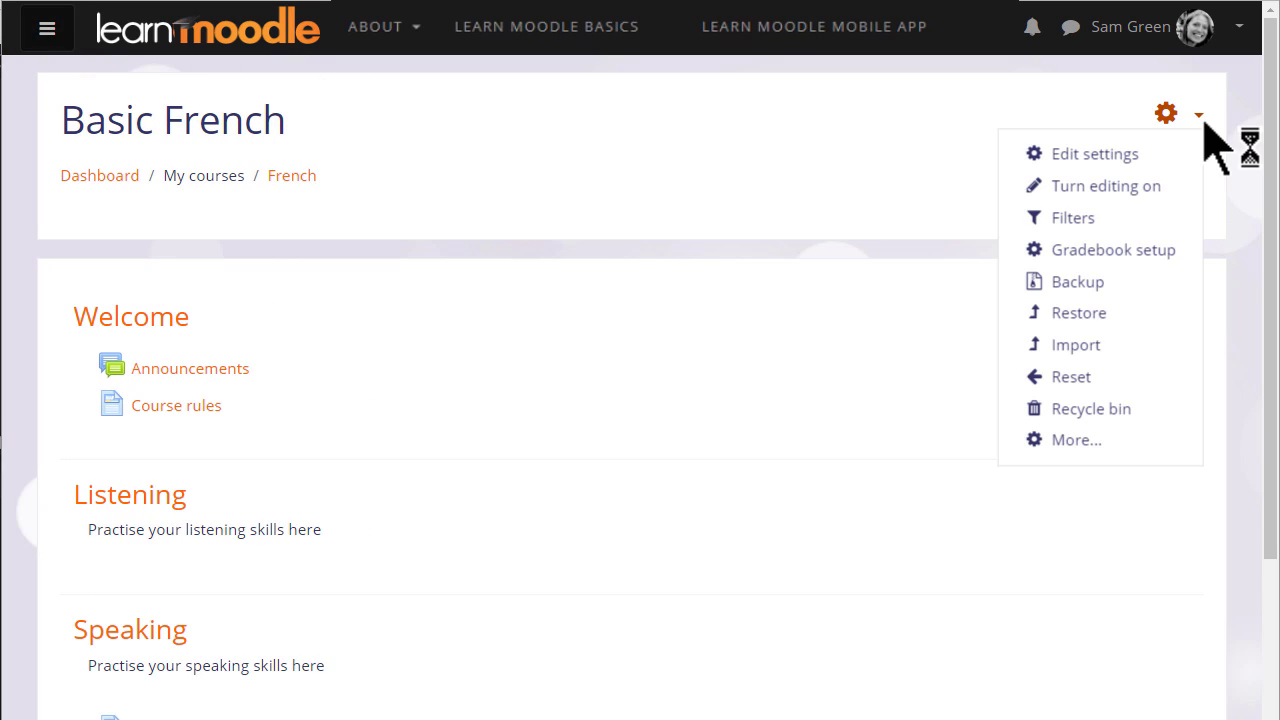
pyautogui.click(1150, 186)
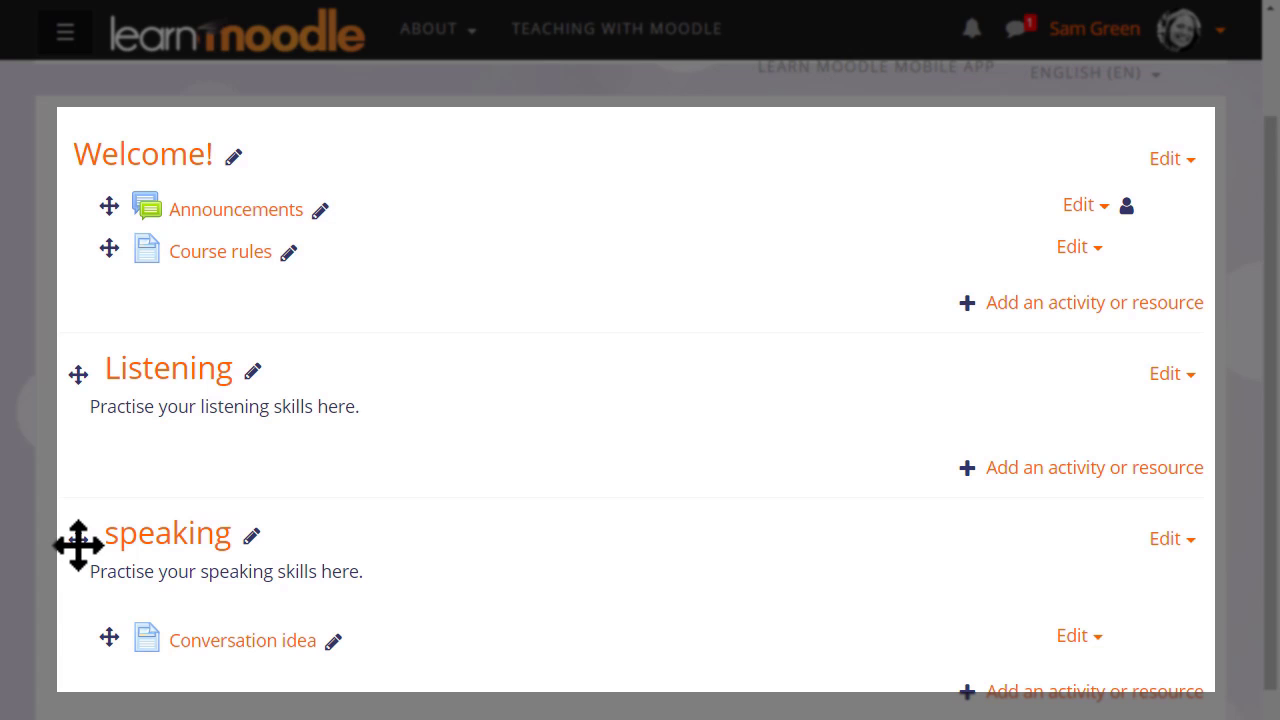
# - Move the "speaking" section above Listening and rename it "Speaking"
pyautogui.moveTo(74, 543); pyautogui.dragTo(30, 377)
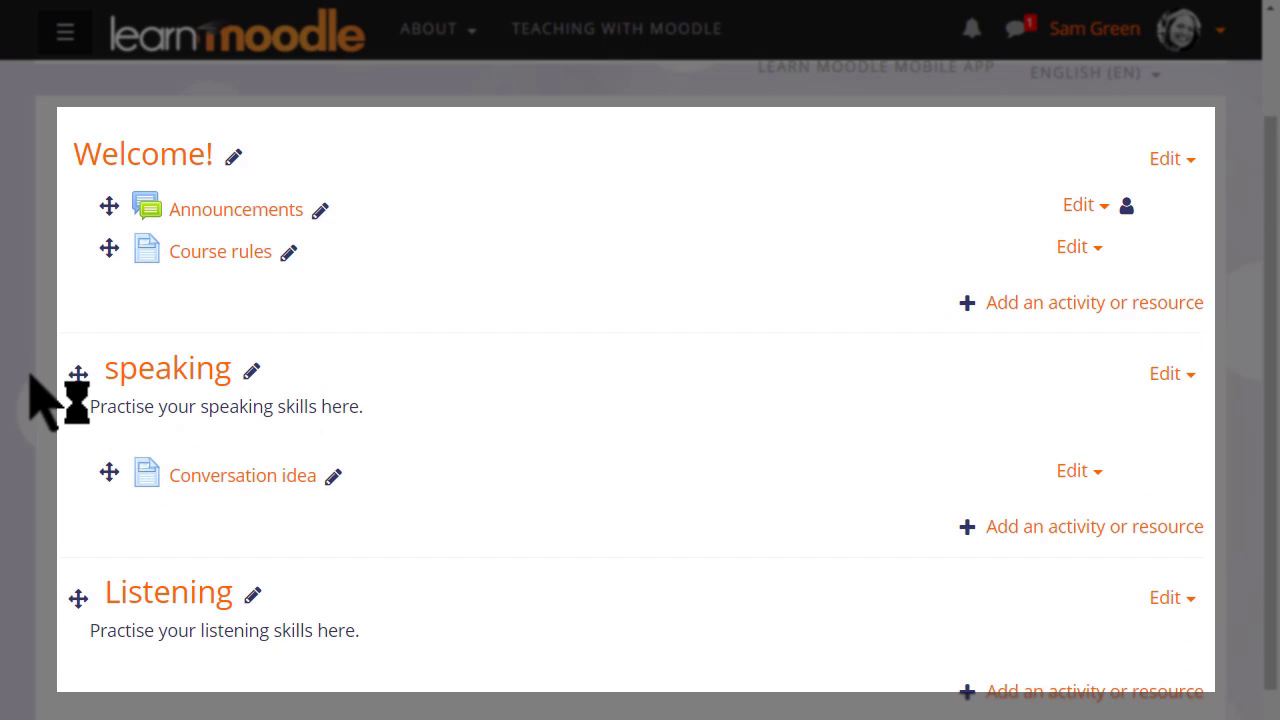
pyautogui.click(251, 373)
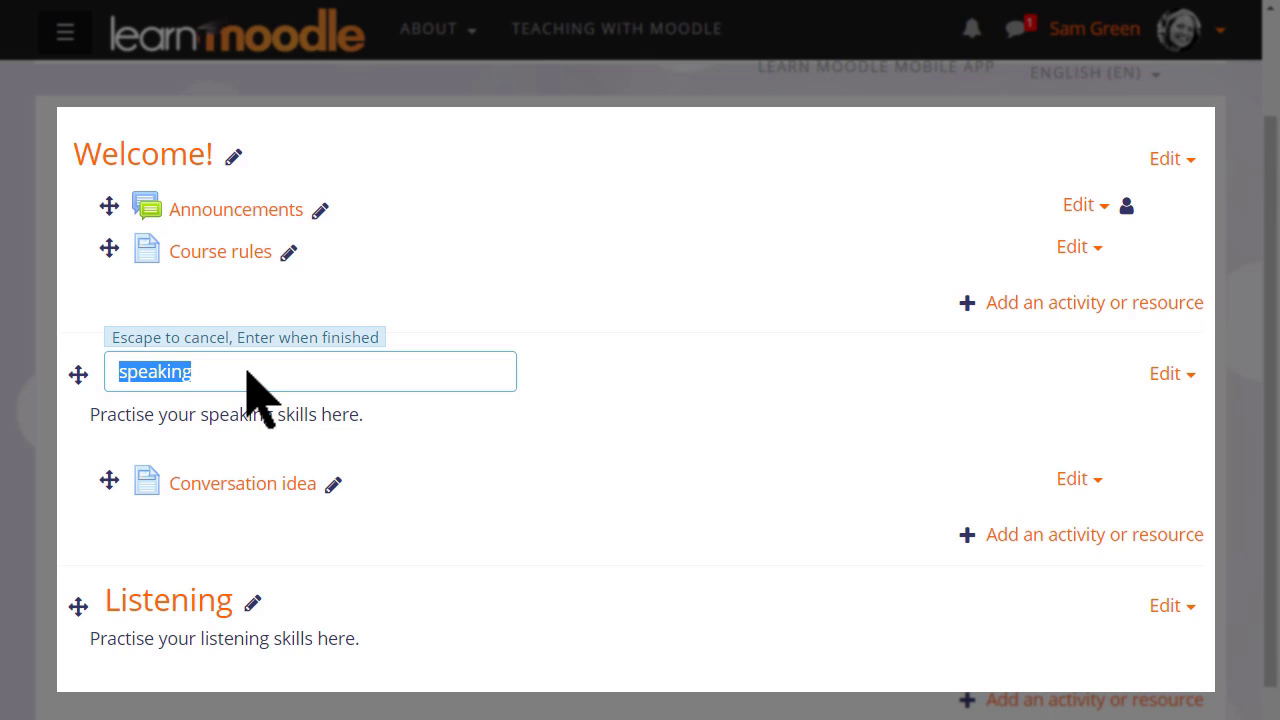
pyautogui.press('BackSpace')
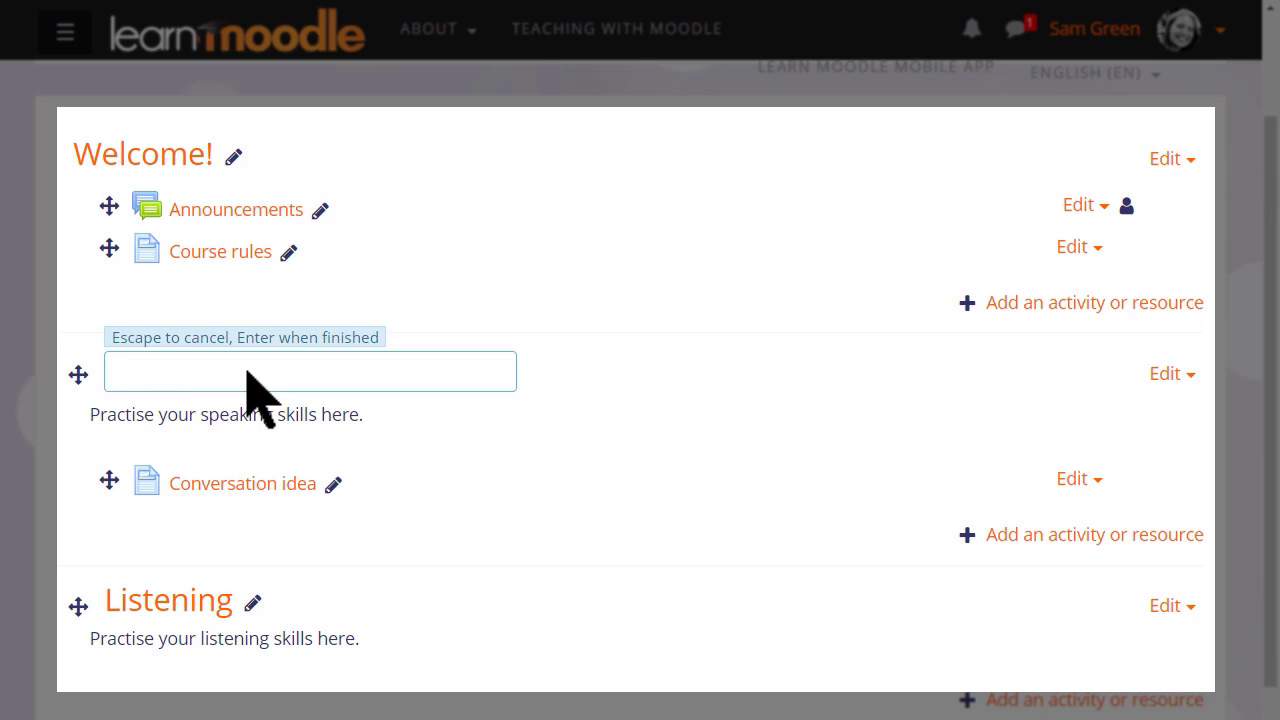
pyautogui.write('Speaking')
pyautogui.press('Return')
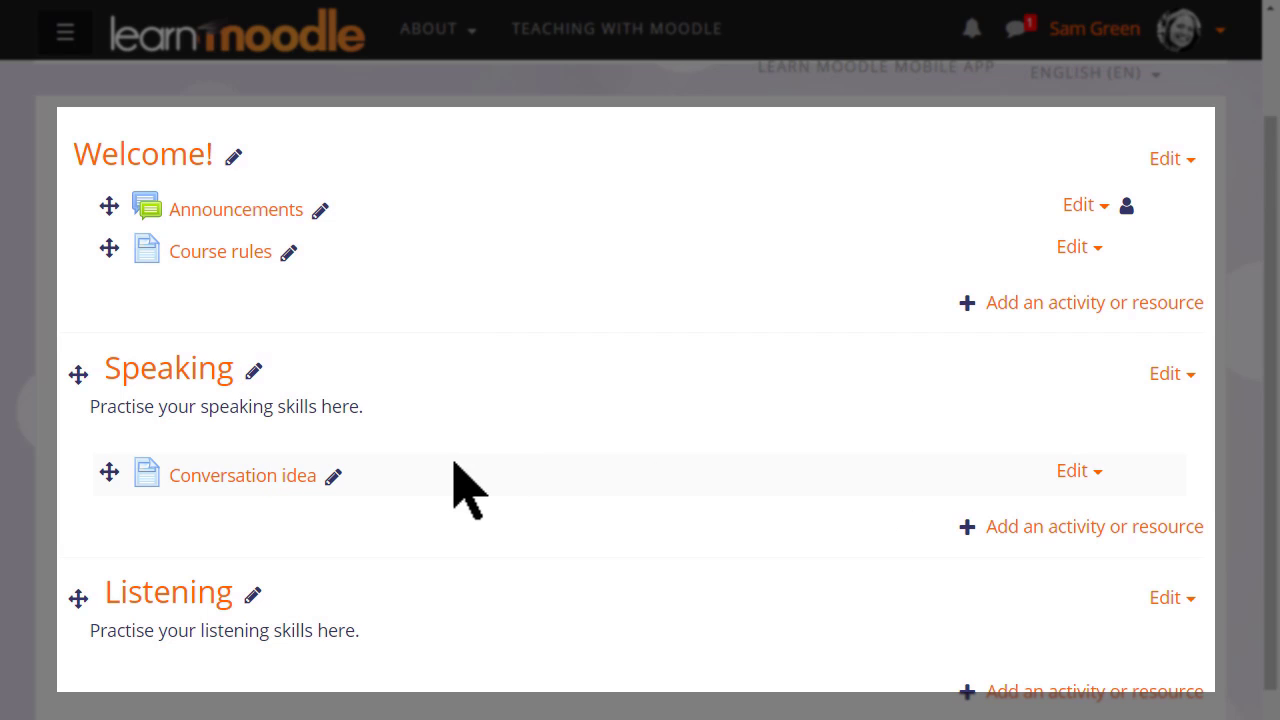
# - View the available edit options for the Course rules page, and open the course's recycle bin
pyautogui.click(1090, 250)
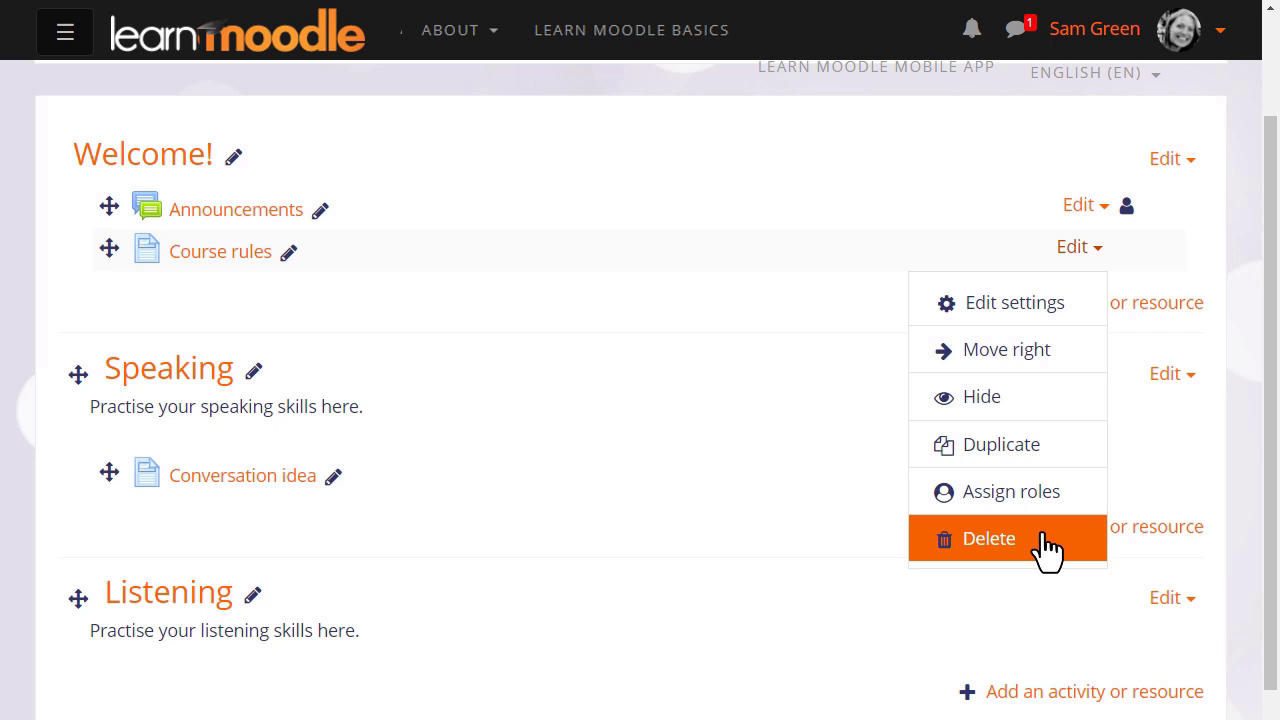
pyautogui.scroll(2, 1192, 214)
pyautogui.click(1195, 115)
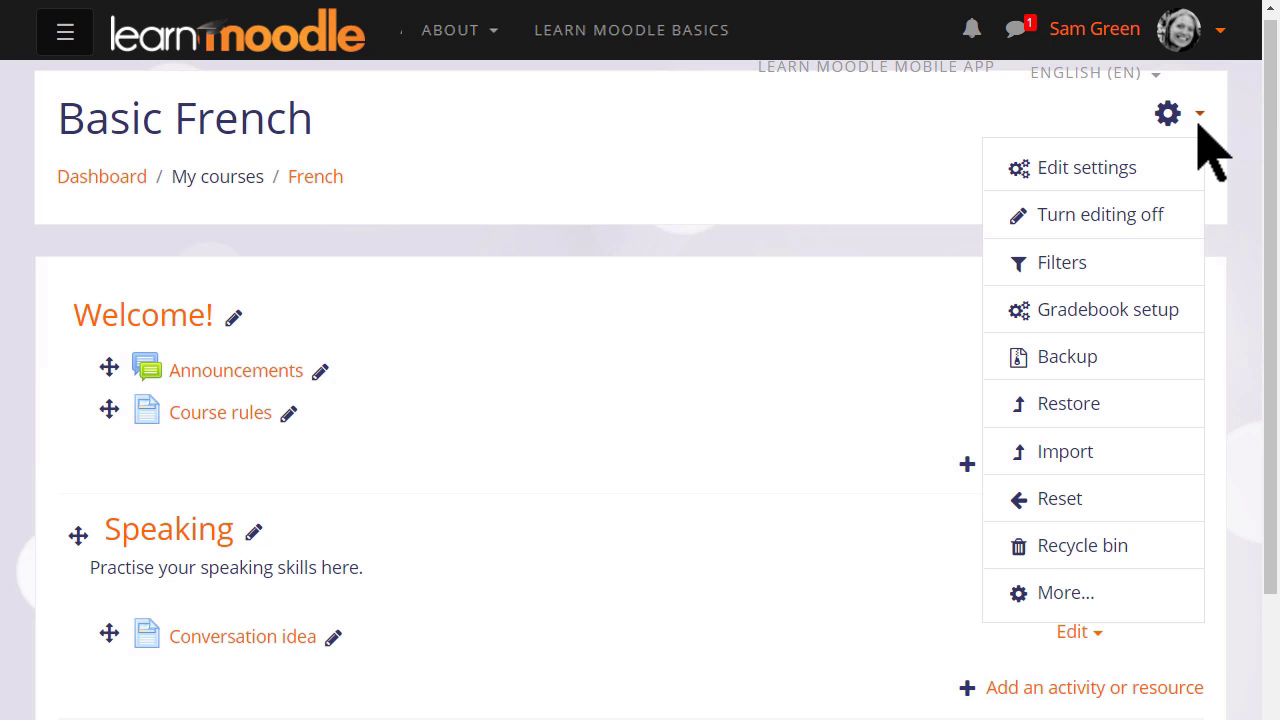
pyautogui.click(1162, 545)
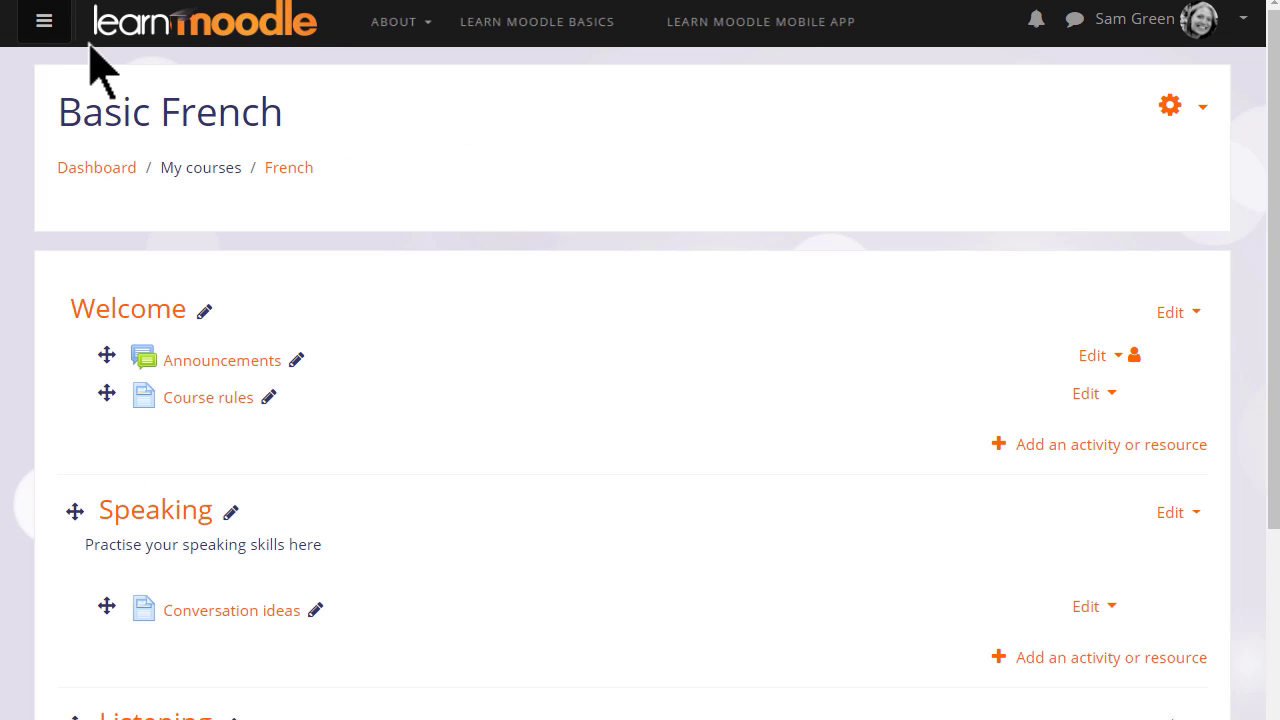
# - Expand the course navigation drawer and add a Comments block to the course page
pyautogui.click(43, 22)
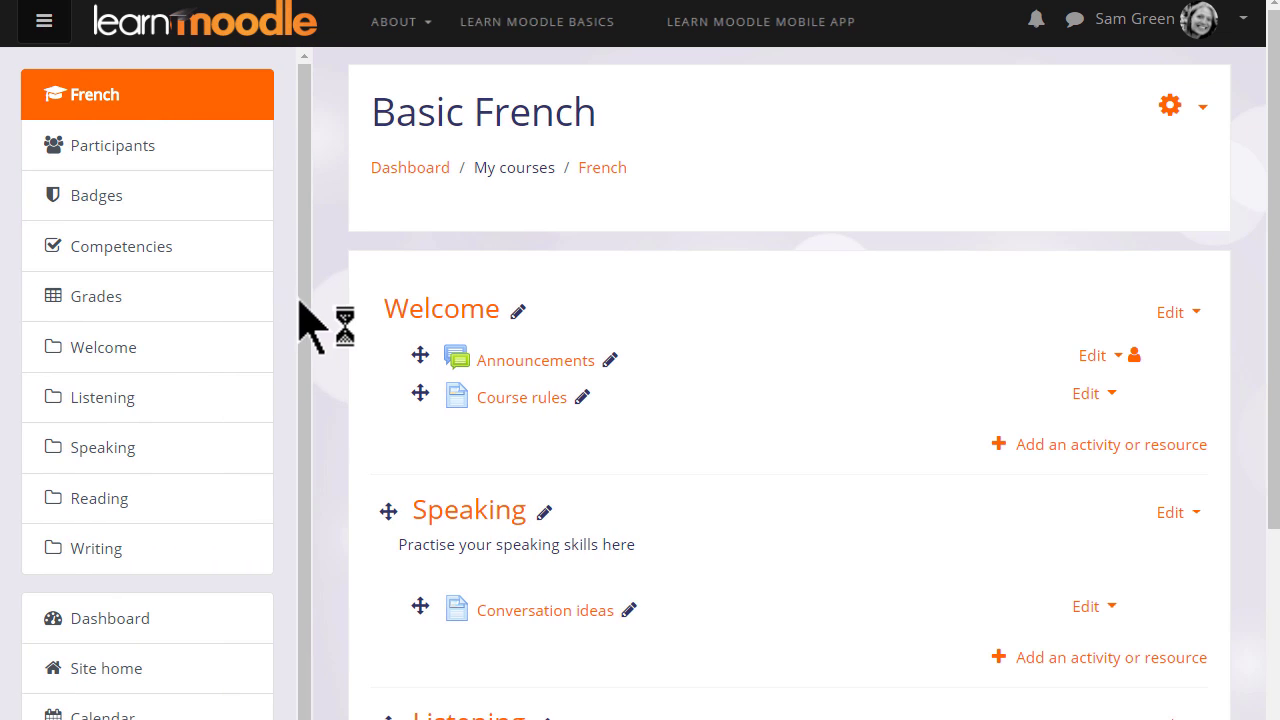
pyautogui.moveTo(320, 331); pyautogui.dragTo(305, 460)
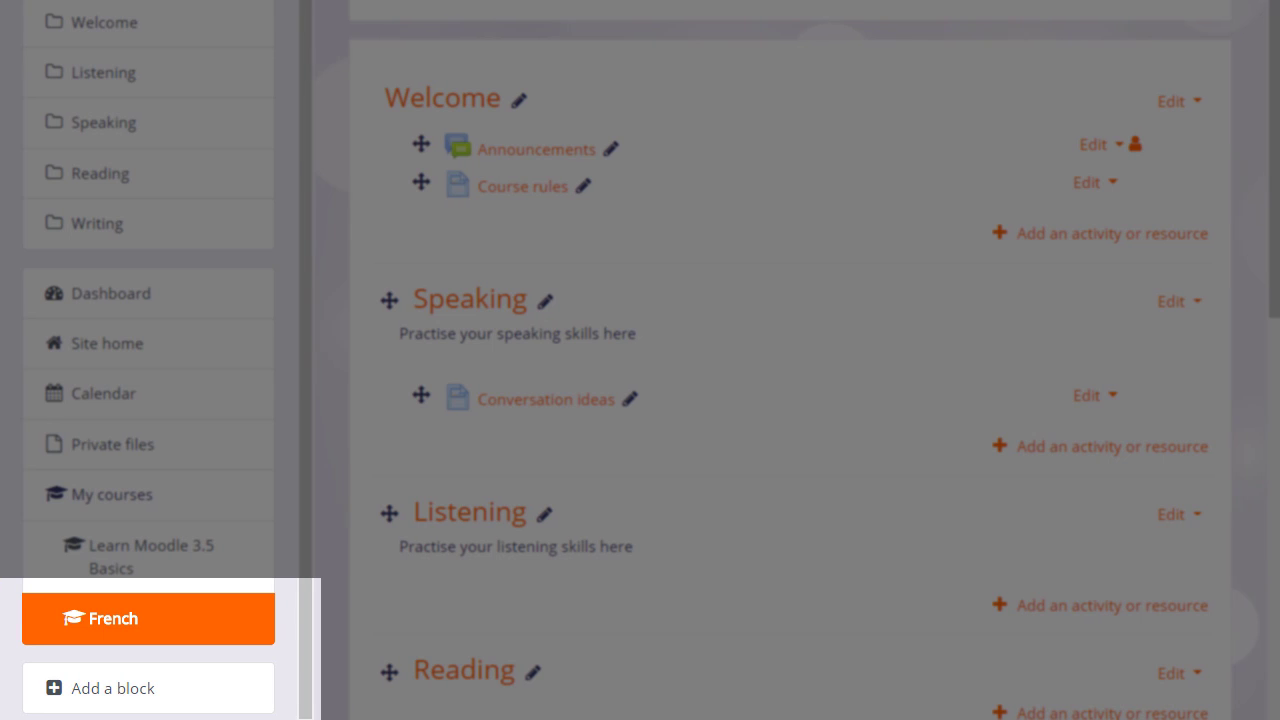
pyautogui.click(252, 706)
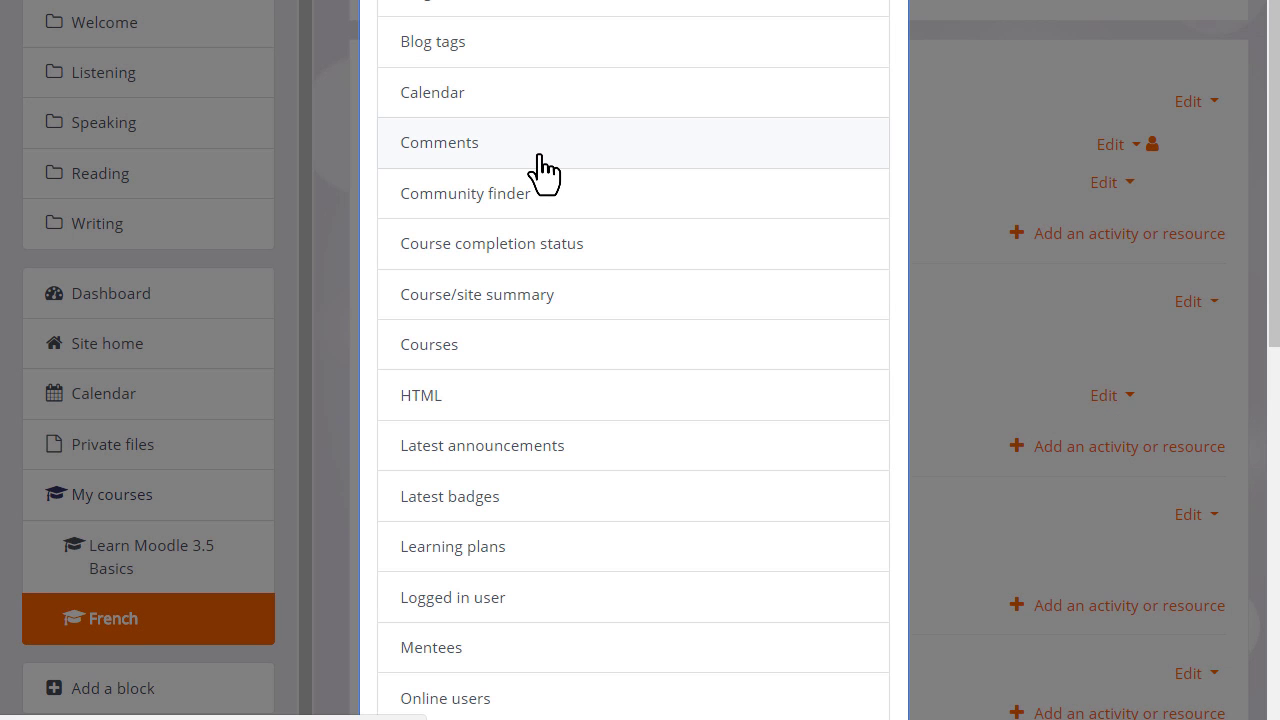
pyautogui.click(538, 157)
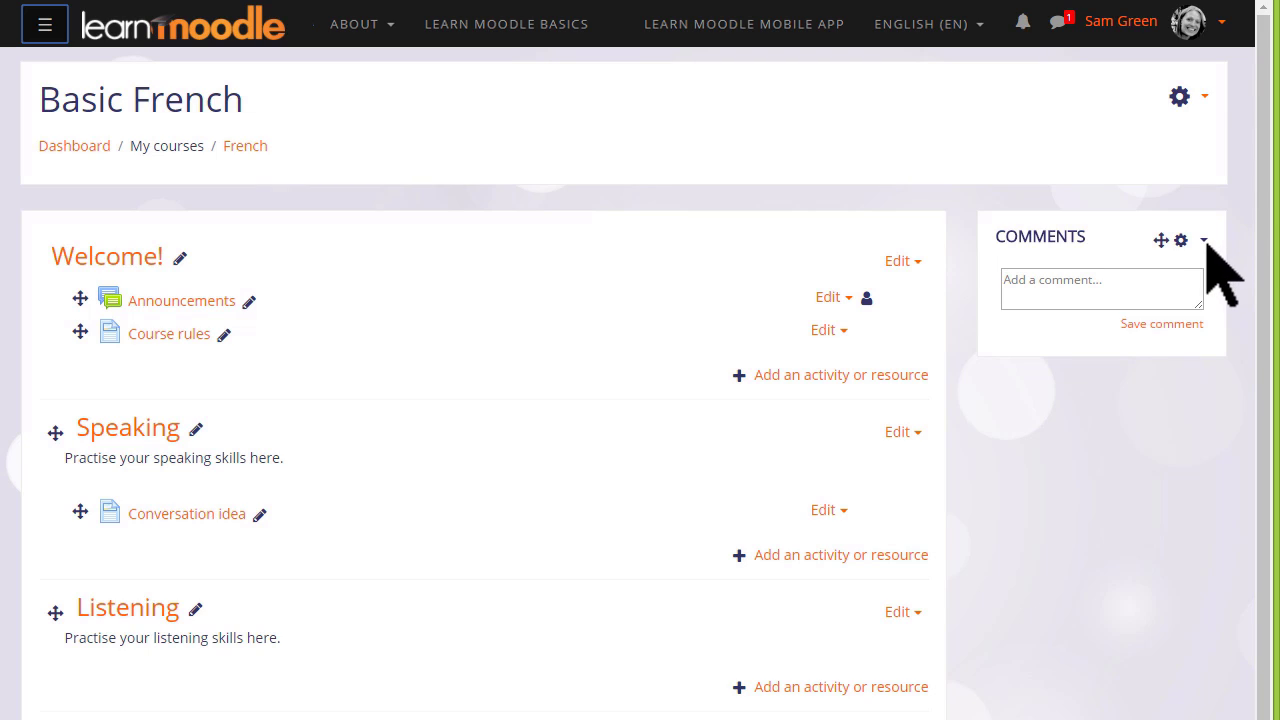
# - Delete the Comments block from the Basic French course
pyautogui.click(1205, 242)
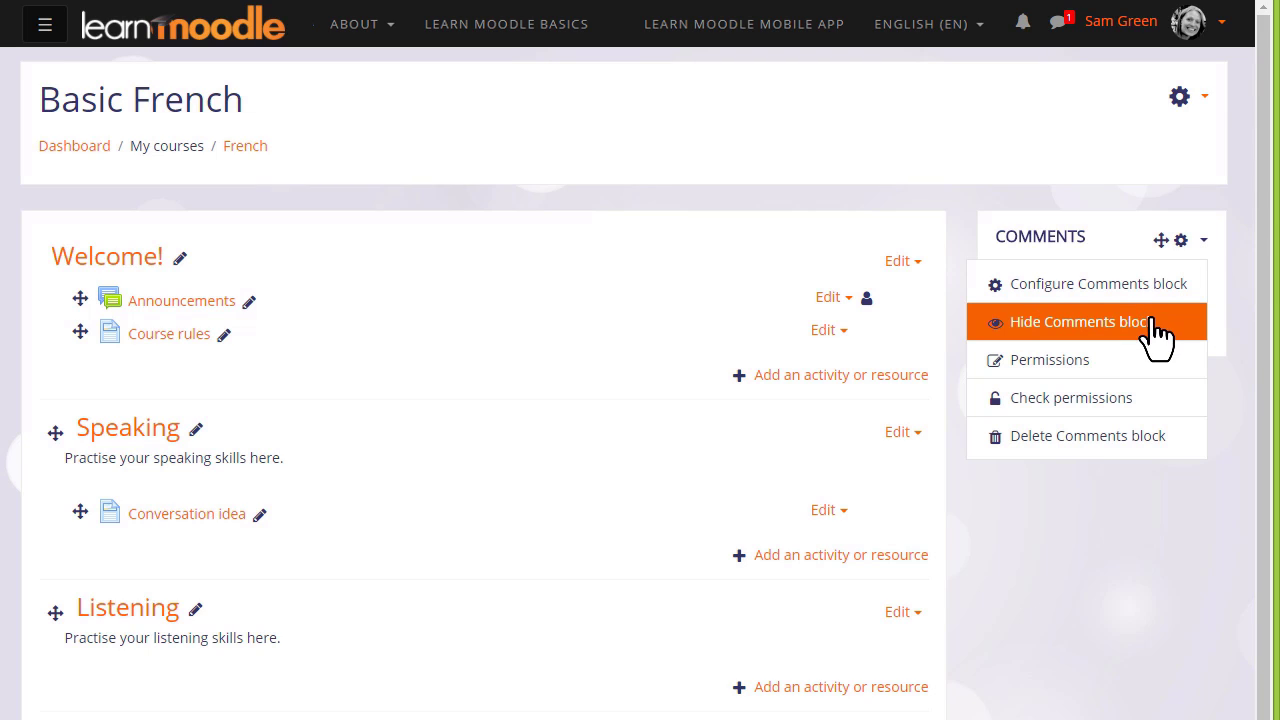
pyautogui.click(1133, 438)
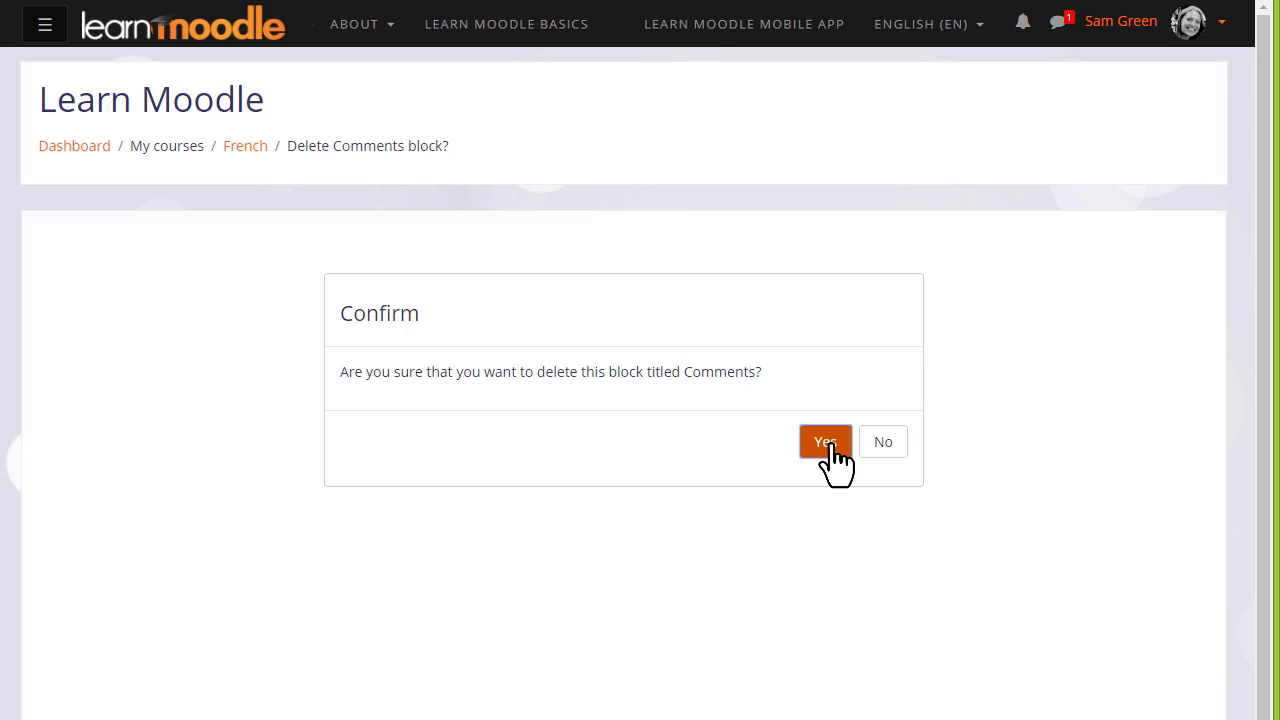
pyautogui.click(826, 446)
# - Hide the Announcements forum in the Welcome section from students
pyautogui.scroll(-2, 1263, 300)
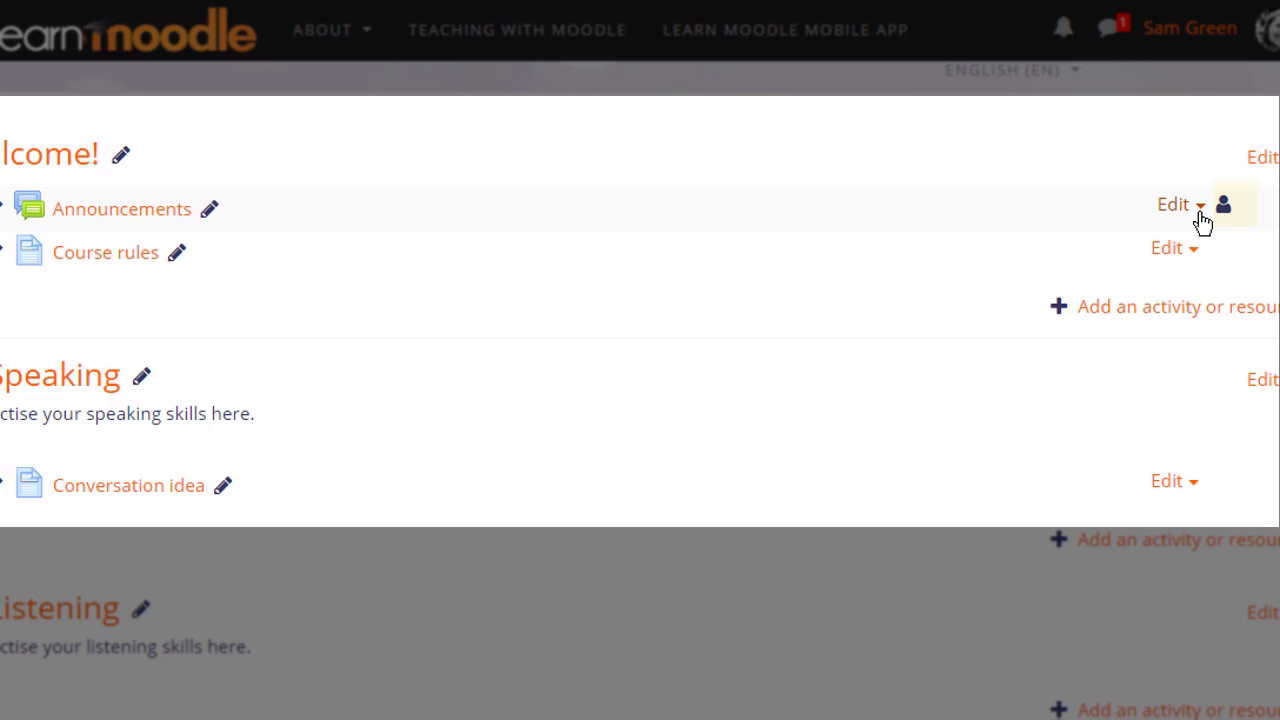
pyautogui.click(1201, 207)
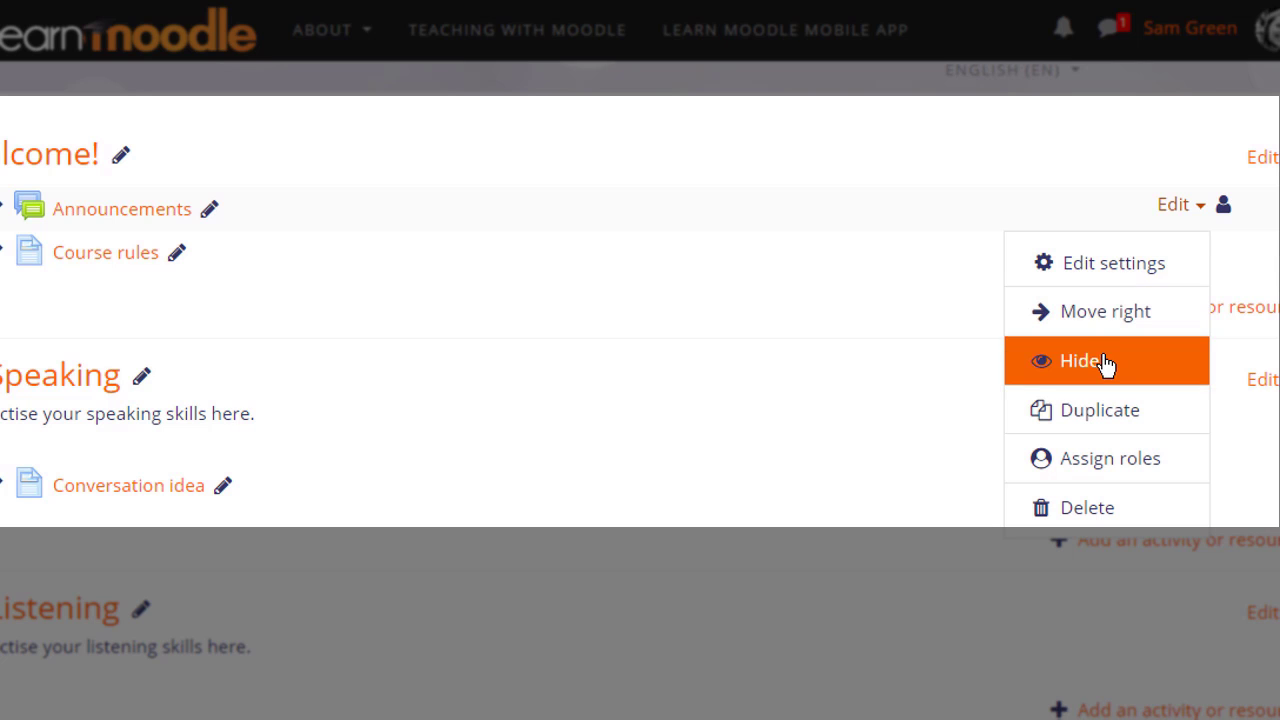
pyautogui.click(1103, 362)
pyautogui.click(1198, 209)
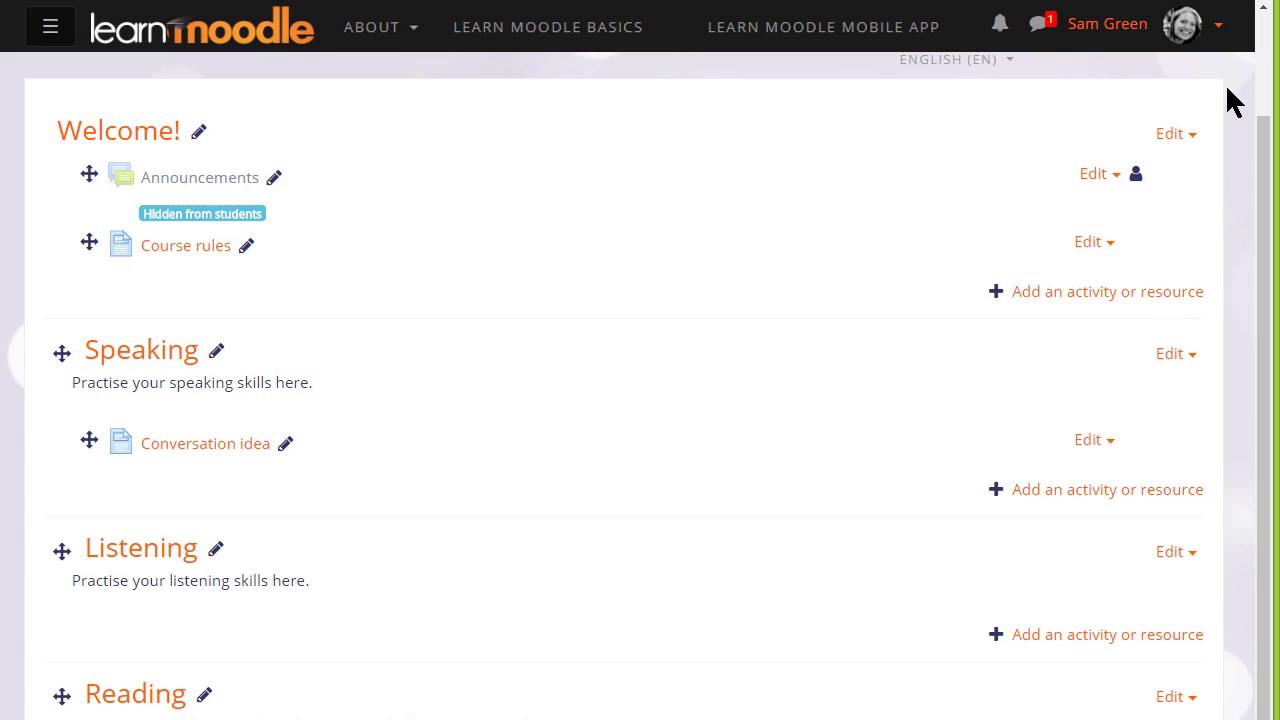
# - Switch to the Learner role to view the course page as a student
pyautogui.click(1226, 30)
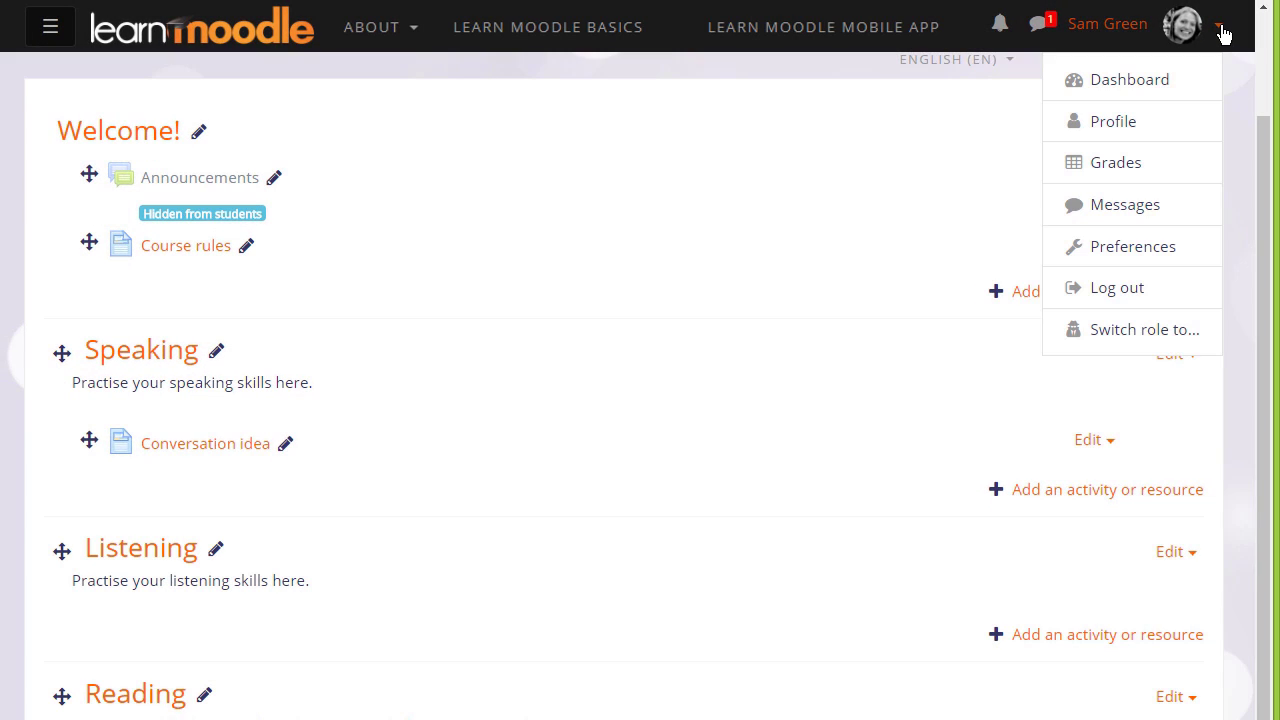
pyautogui.click(1150, 324)
pyautogui.click(172, 480)
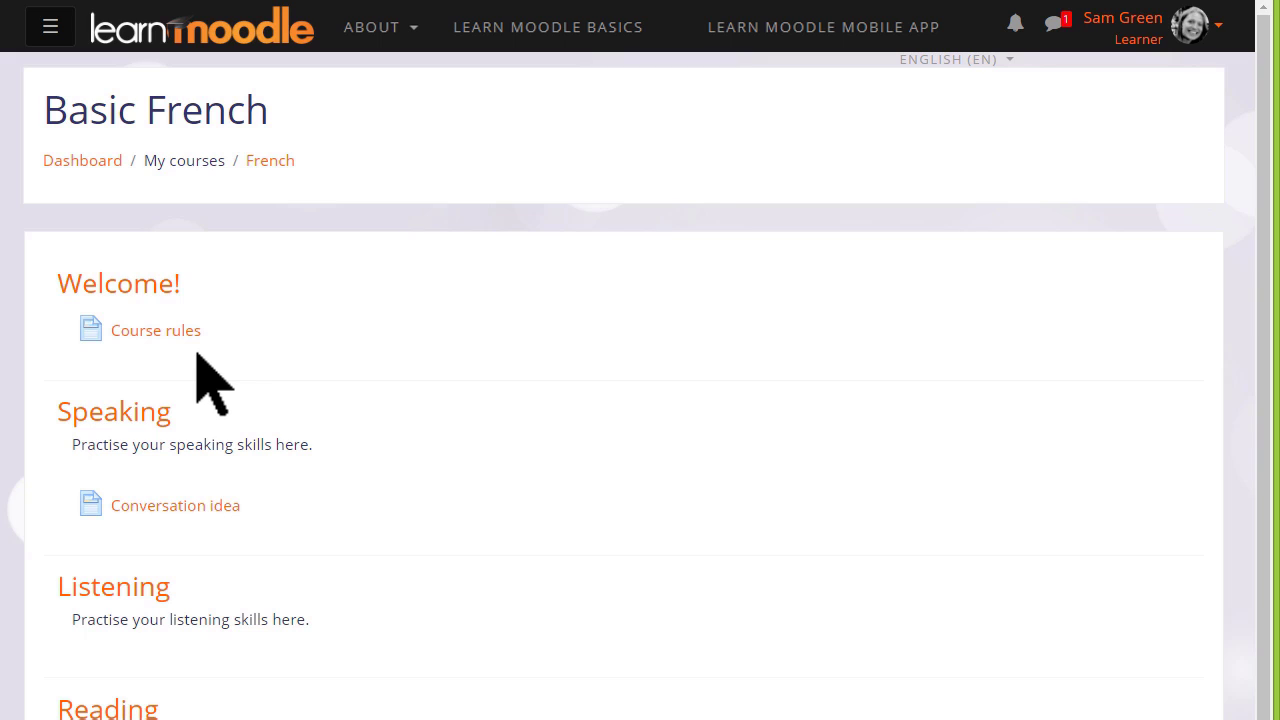
# - Return to the normal role and turn course editing back on
pyautogui.click(1212, 32)
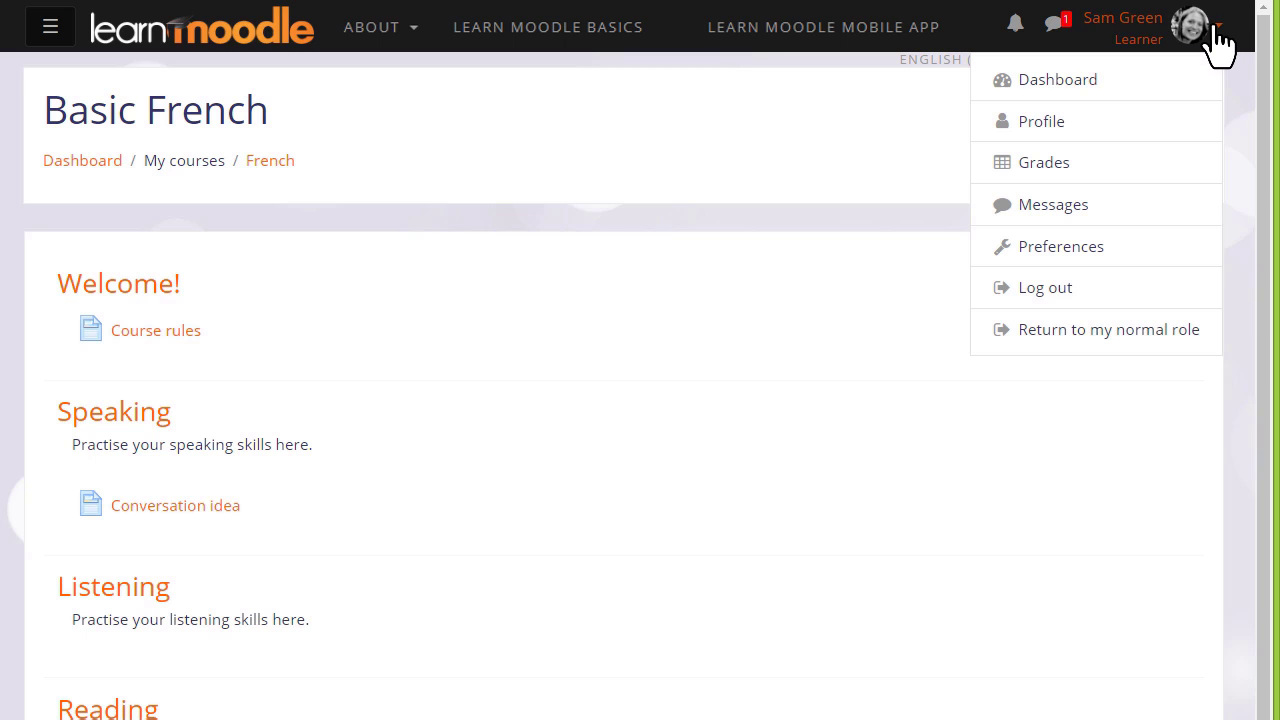
pyautogui.click(1120, 333)
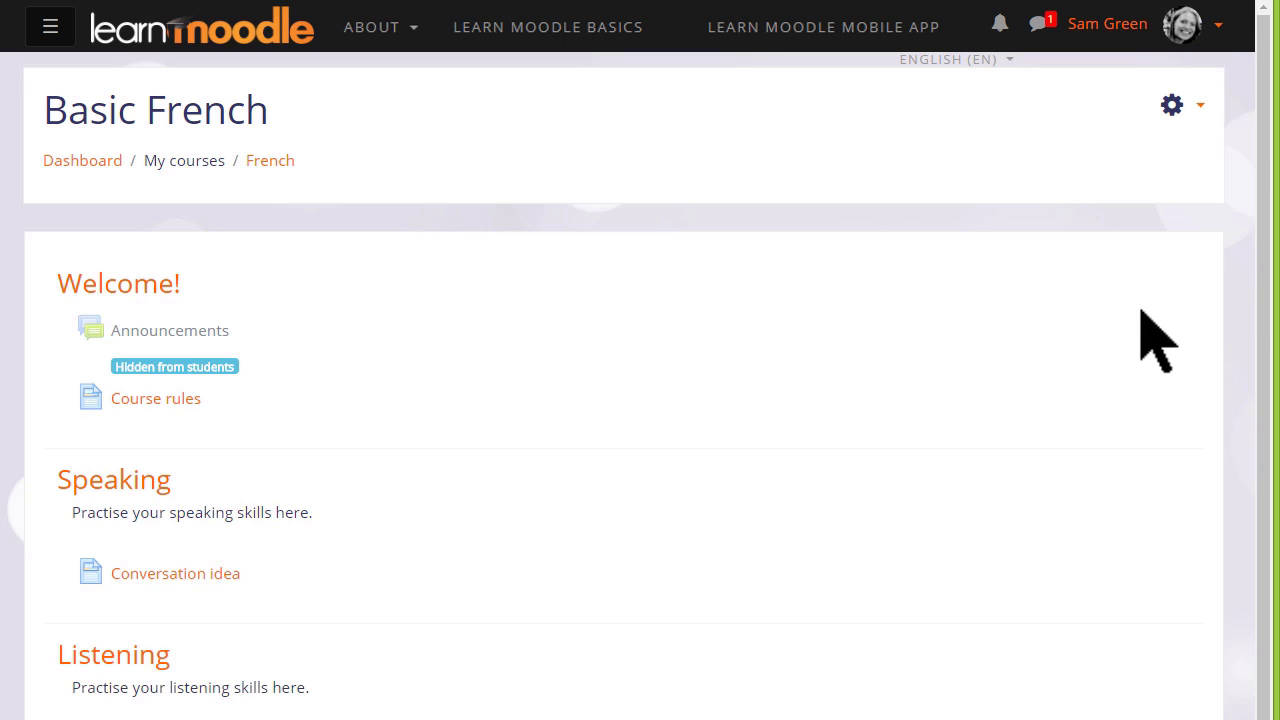
pyautogui.click(1199, 110)
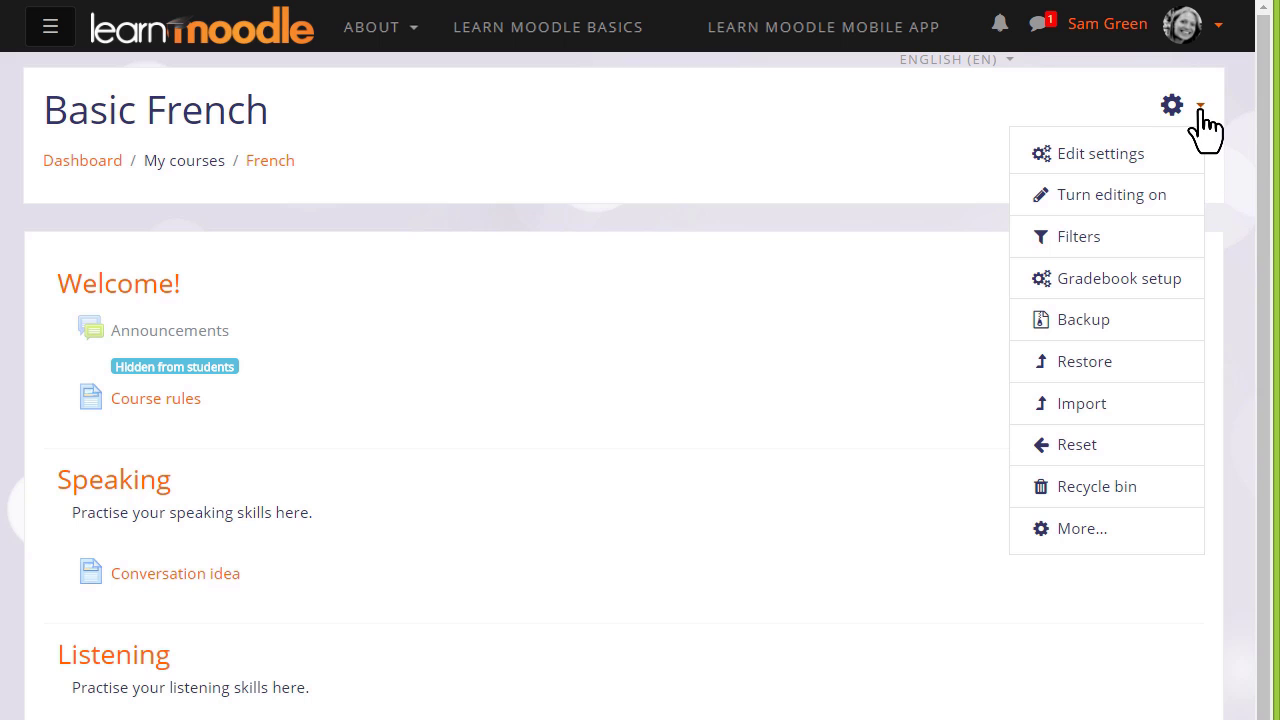
pyautogui.click(1140, 198)
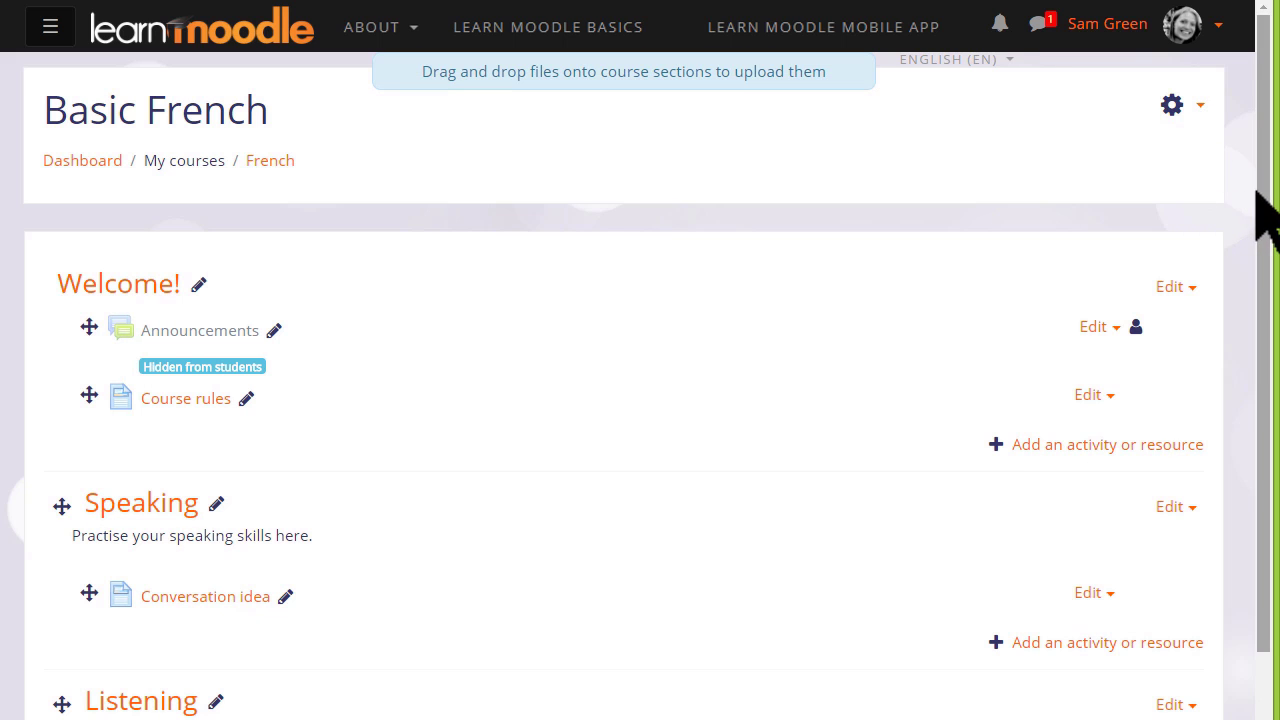
# - Show the hidden Announcements forum to students again
pyautogui.moveTo(1258, 190); pyautogui.dragTo(1250, 285)
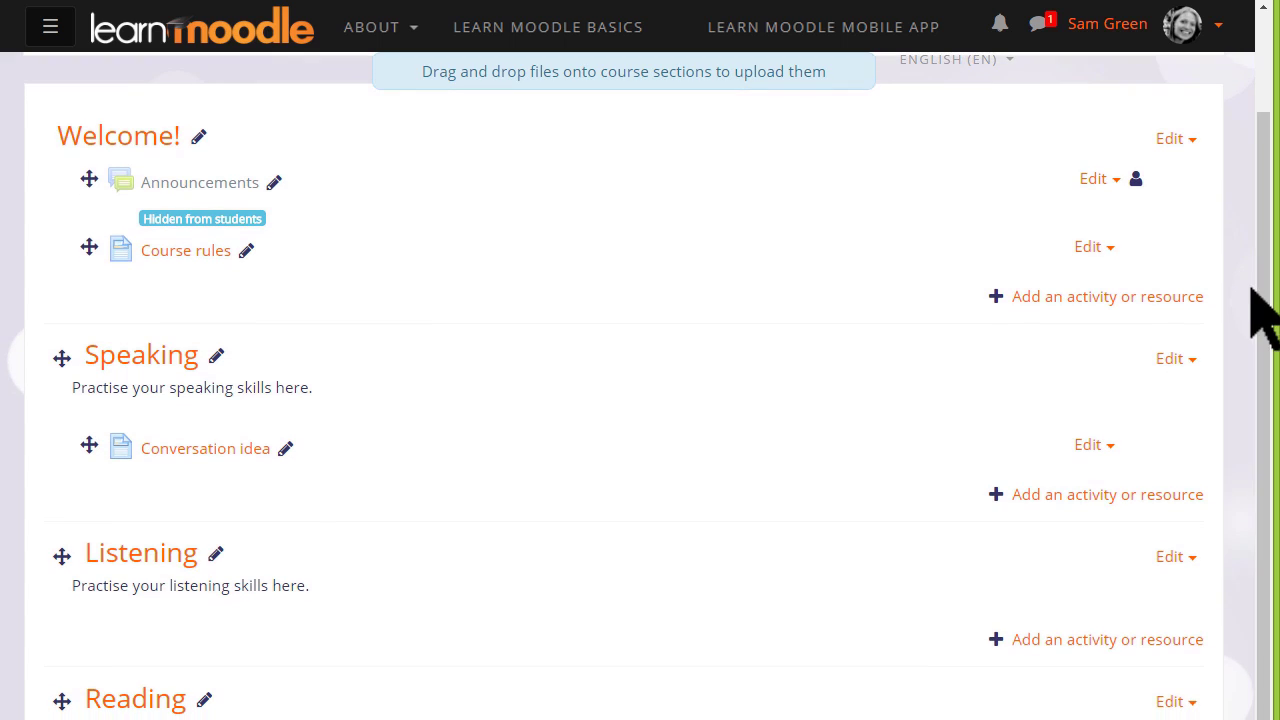
pyautogui.click(1116, 195)
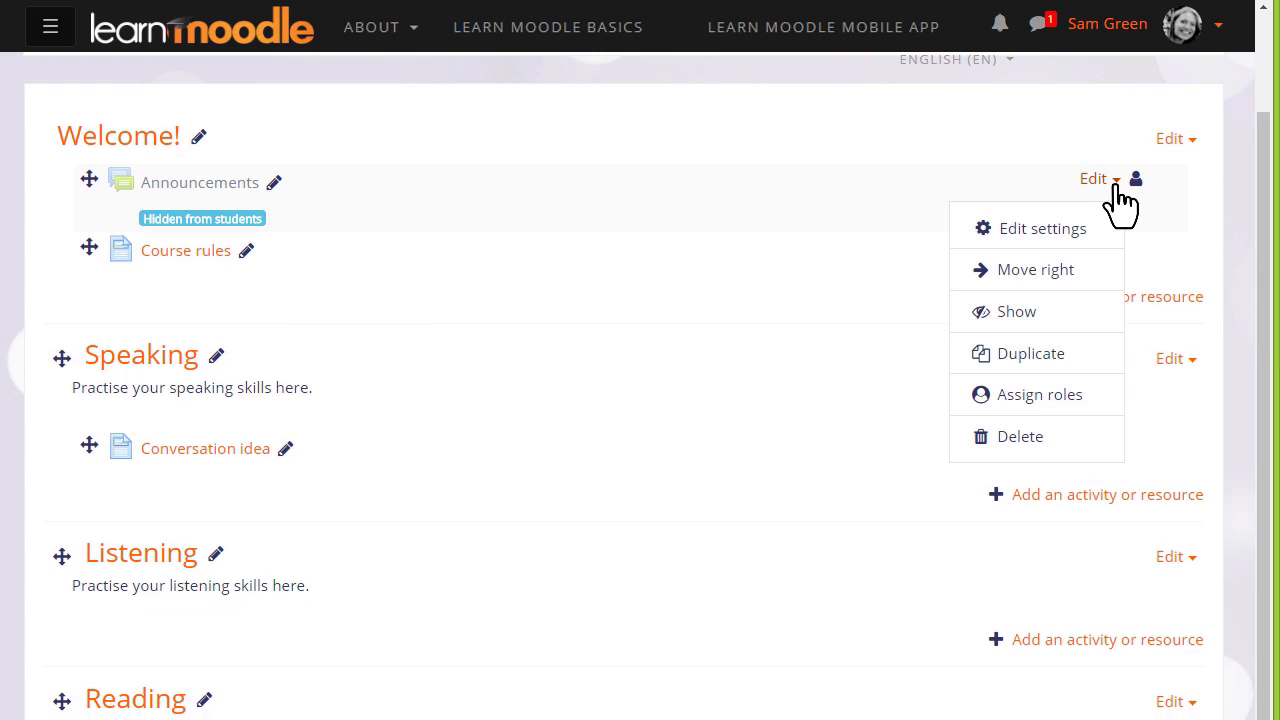
pyautogui.click(1058, 312)
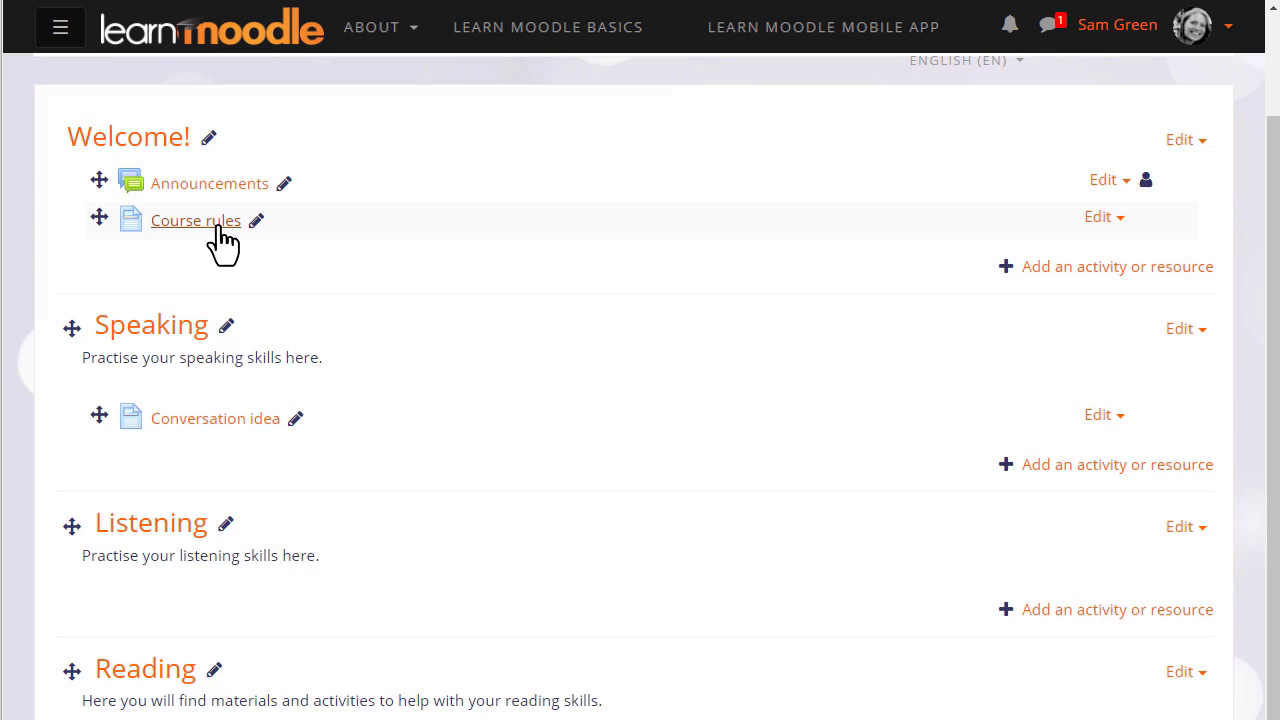
# - Open the Course rules page and display its actions menu
pyautogui.click(218, 228)
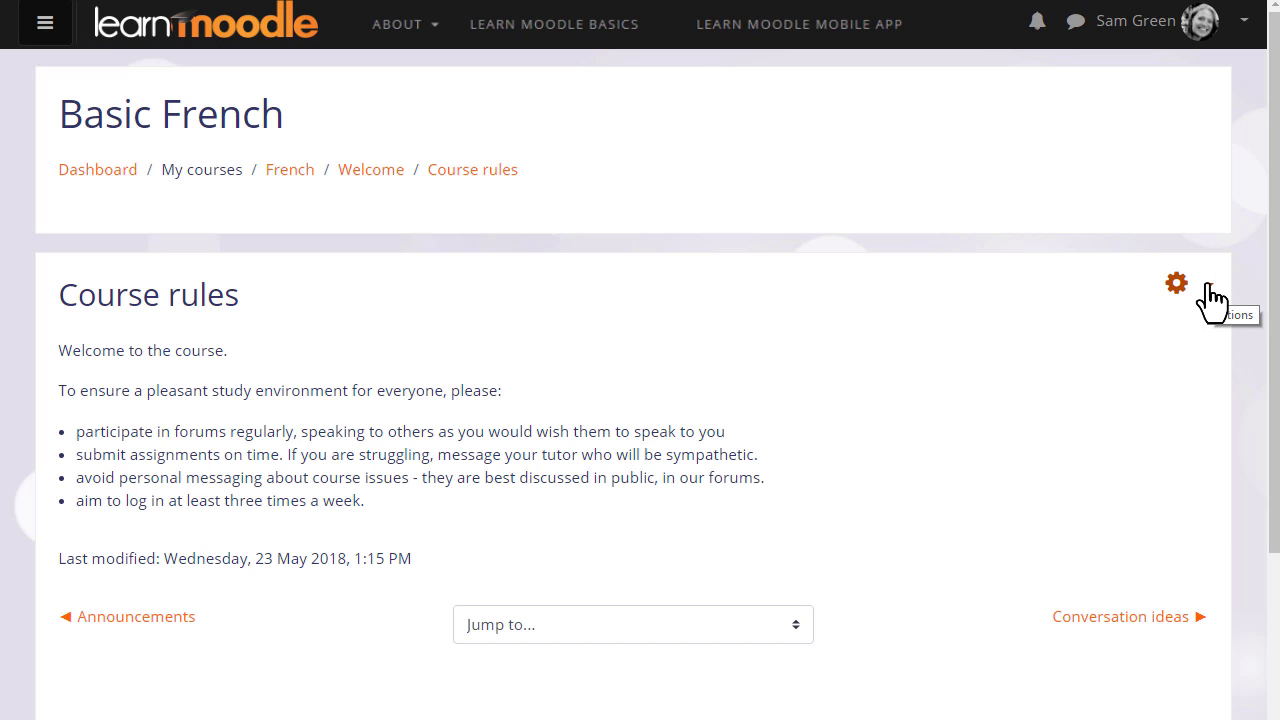
pyautogui.click(1208, 288)
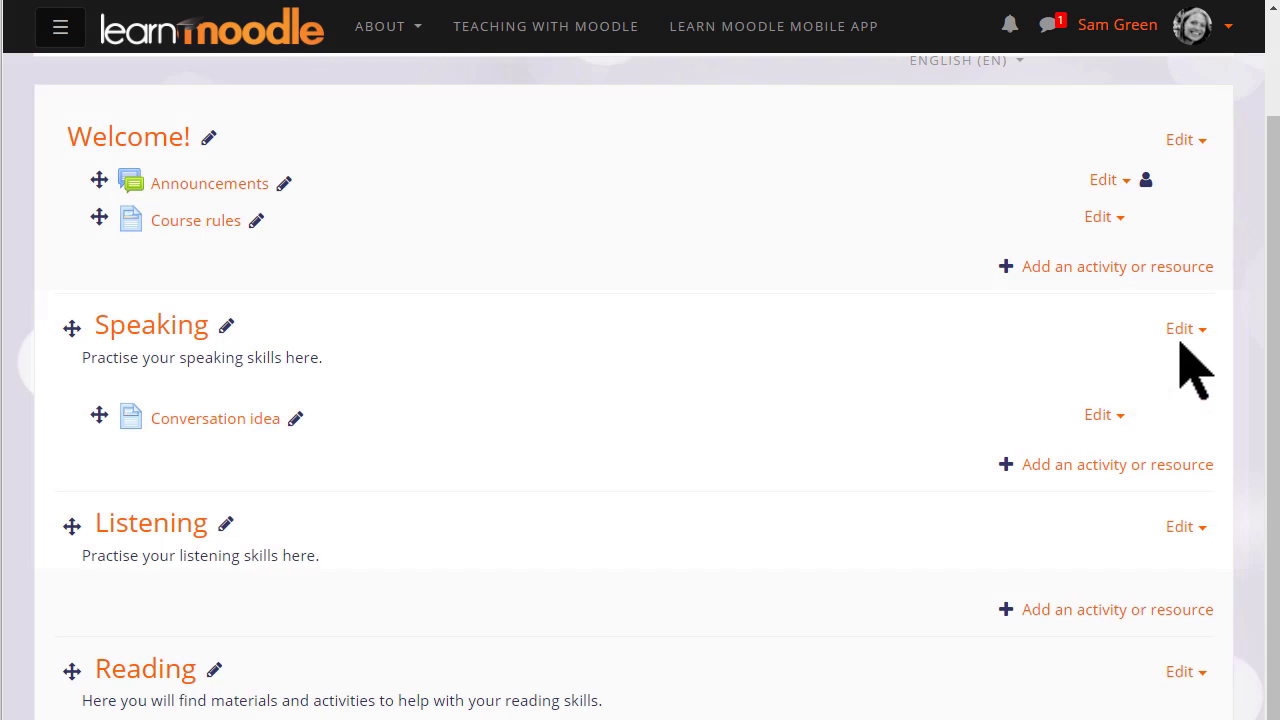
# - Highlight the Speaking topic on the course page
pyautogui.click(1190, 330)
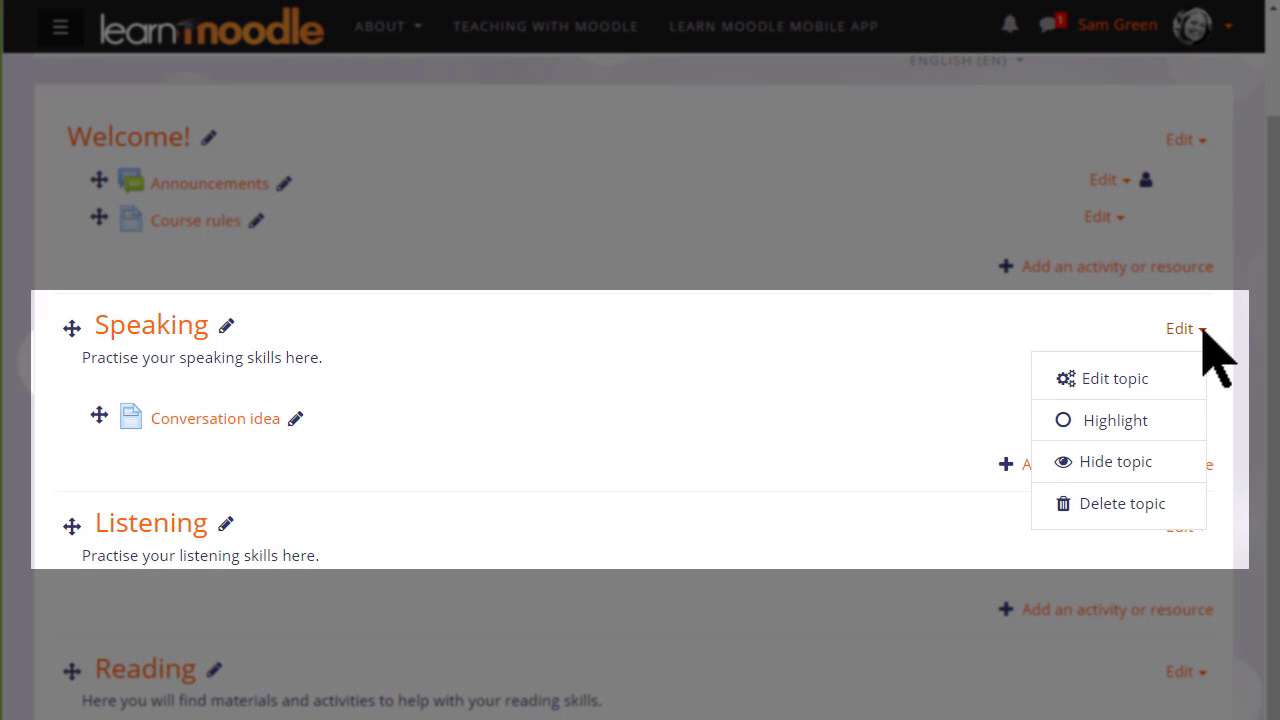
pyautogui.click(1161, 428)
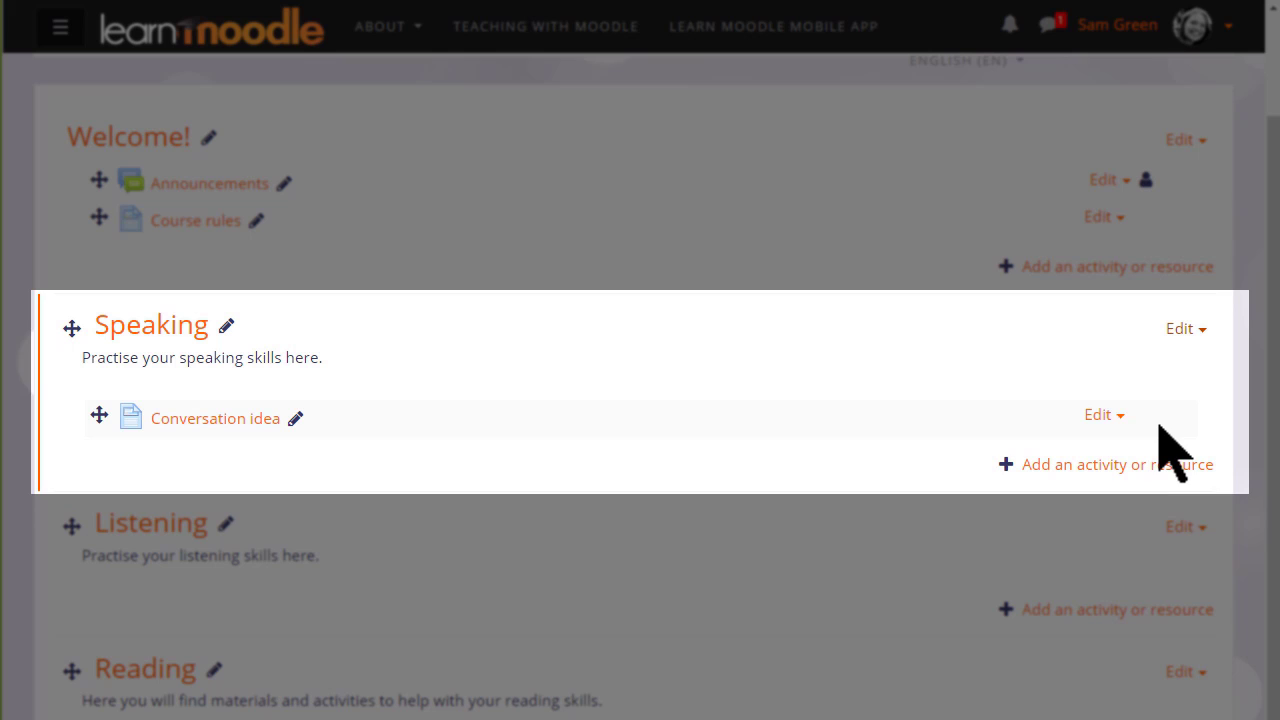